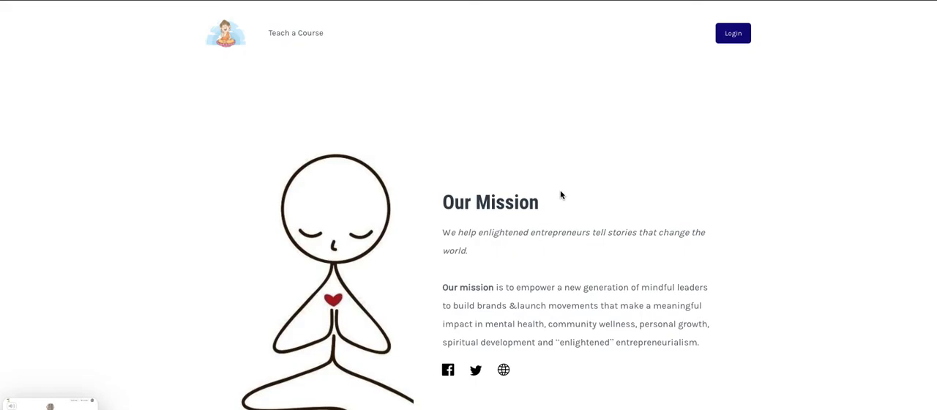
Look through the storefront page, covering its mission, the featured content marketing system and the listed courses and products.
{"action": "scroll", "coordinate": [561, 194], "scroll_direction": "down", "scroll_amount": 6}
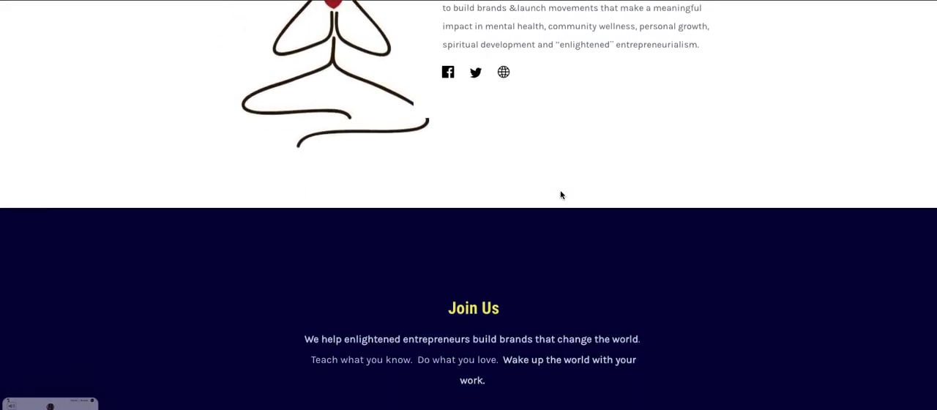
{"action": "scroll", "coordinate": [560, 194], "scroll_direction": "down", "scroll_amount": 7}
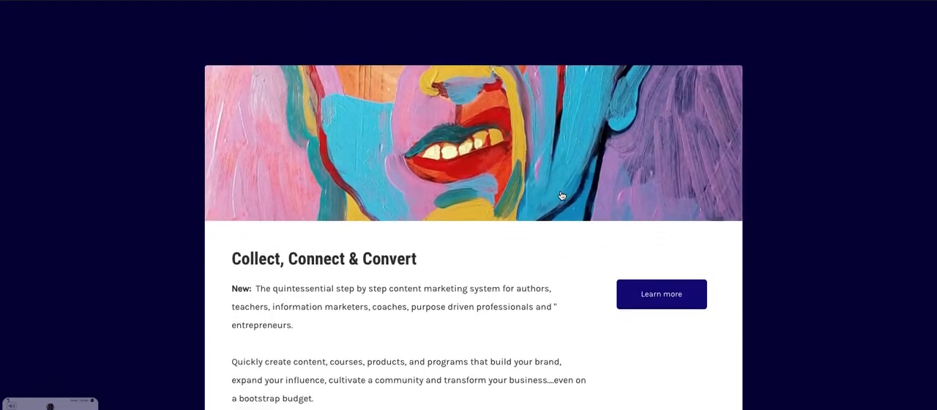
{"action": "scroll", "coordinate": [560, 194], "scroll_direction": "down", "scroll_amount": 2}
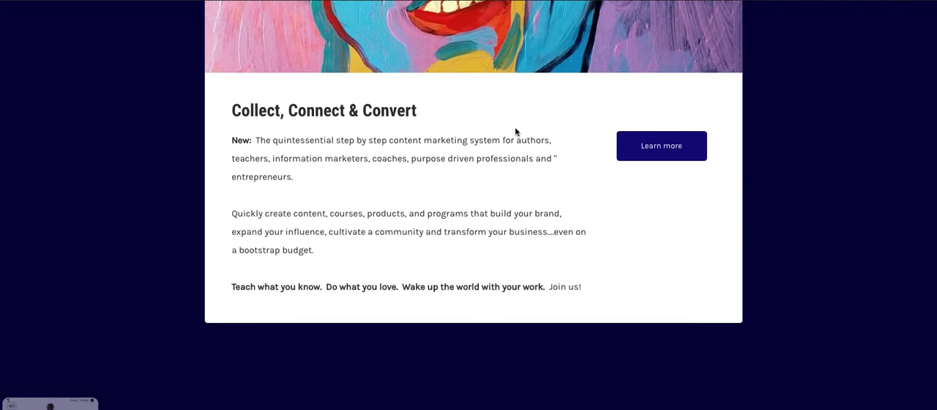
{"action": "scroll", "coordinate": [515, 127], "scroll_direction": "down", "scroll_amount": 8}
{"action": "scroll", "coordinate": [515, 128], "scroll_direction": "down", "scroll_amount": 14}
{"action": "scroll", "coordinate": [515, 128], "scroll_direction": "down", "scroll_amount": 14}
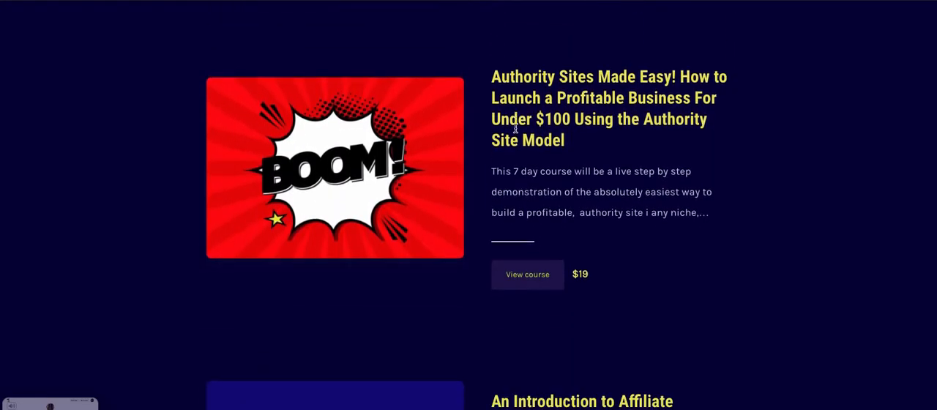
{"action": "scroll", "coordinate": [515, 128], "scroll_direction": "down", "scroll_amount": 10}
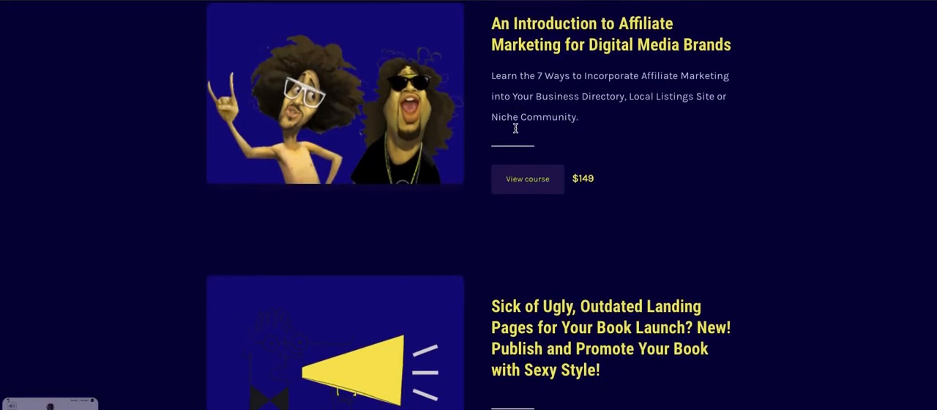
{"action": "scroll", "coordinate": [516, 128], "scroll_direction": "down", "scroll_amount": 7}
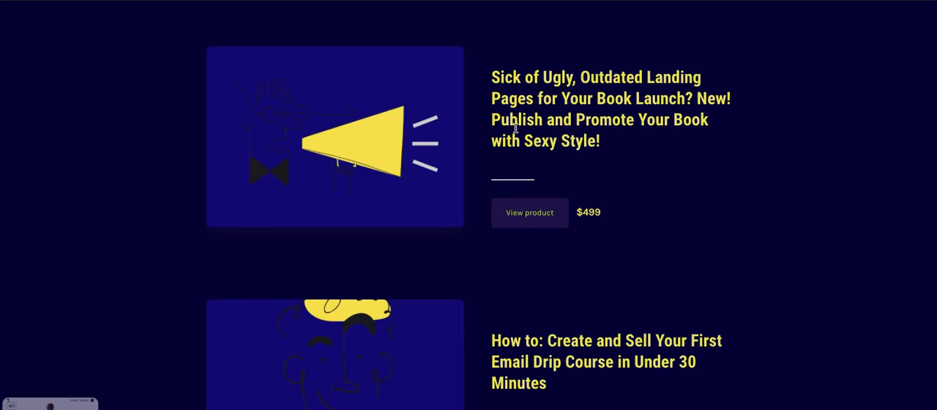
{"action": "scroll", "coordinate": [515, 128], "scroll_direction": "down", "scroll_amount": 9}
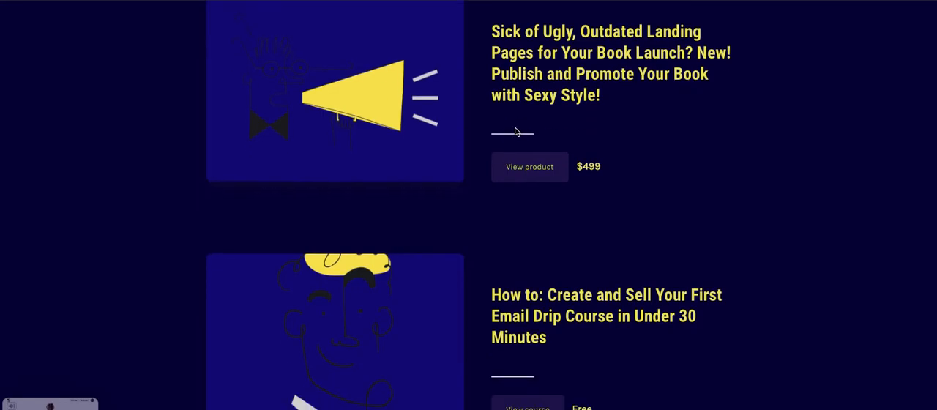
{"action": "scroll", "coordinate": [515, 133], "scroll_direction": "down", "scroll_amount": 6}
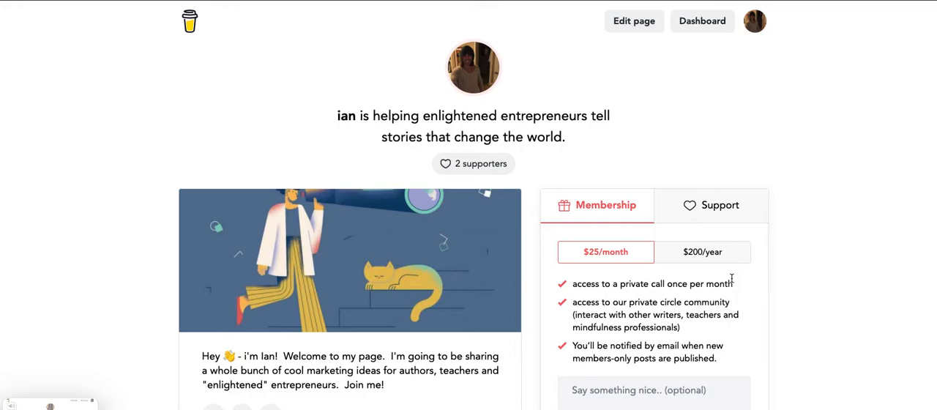
View the profile page's support option, and start a new extra from the Ebooks template in the dashboard.
{"action": "left_click", "coordinate": [753, 202]}
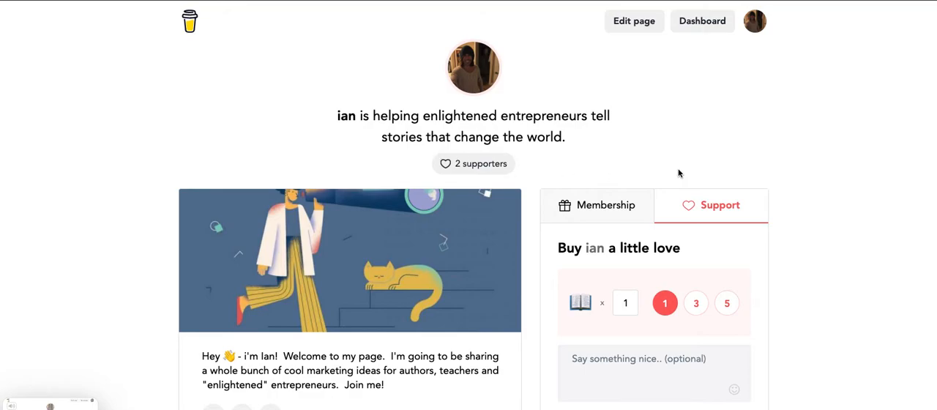
{"action": "left_click", "coordinate": [716, 37]}
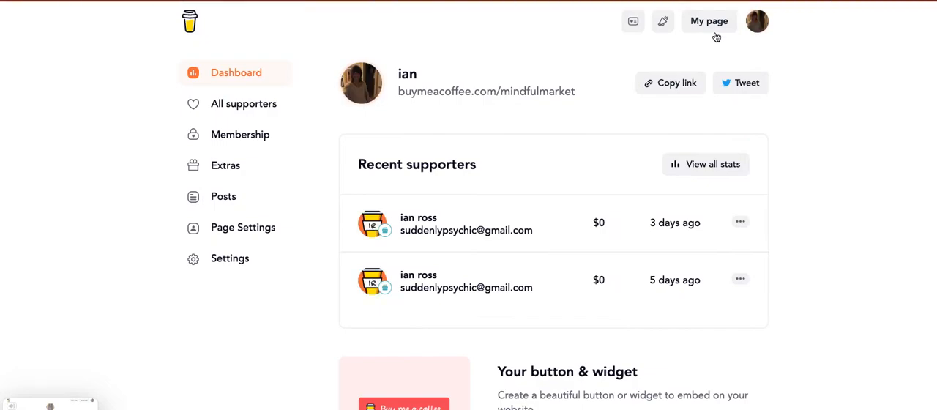
{"action": "left_click", "coordinate": [225, 166]}
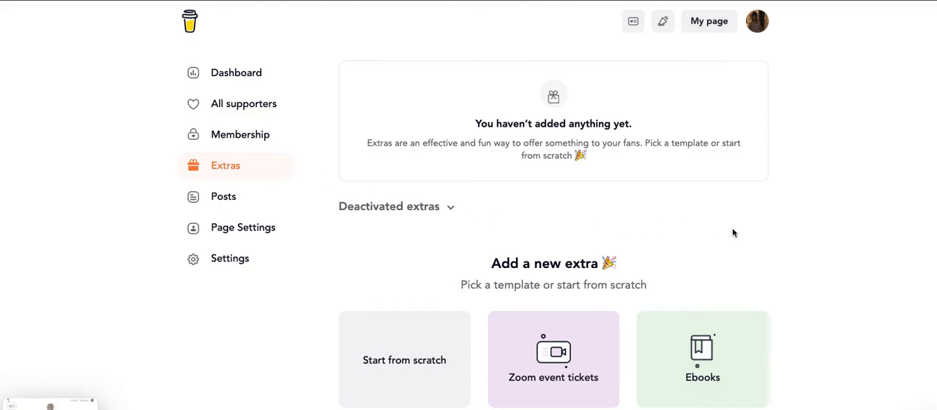
{"action": "scroll", "coordinate": [732, 233], "scroll_direction": "down", "scroll_amount": 1}
{"action": "scroll", "coordinate": [732, 233], "scroll_direction": "down", "scroll_amount": 5}
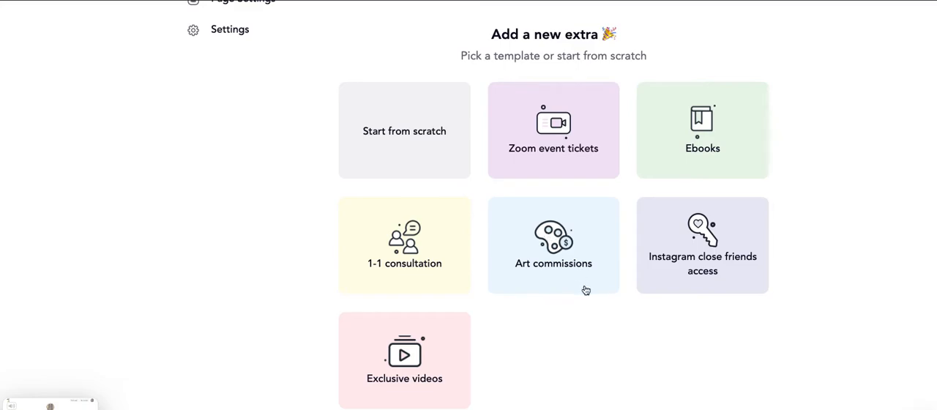
{"action": "scroll", "coordinate": [586, 291], "scroll_direction": "up", "scroll_amount": 1}
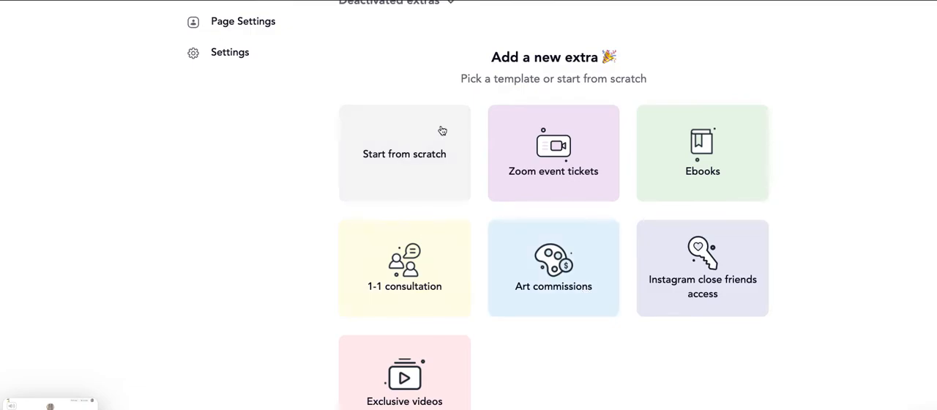
{"action": "left_click", "coordinate": [727, 174]}
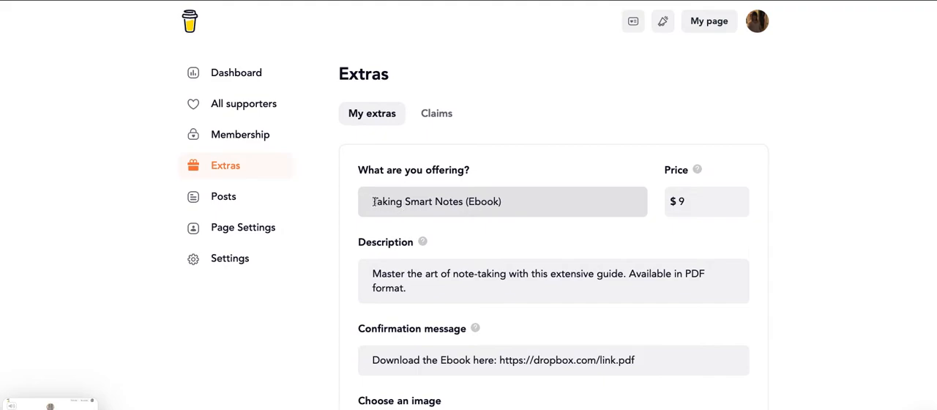
Rename the offering to the creator's first name in possessive form followed by "New Book Launch (Ebook)".
{"action": "left_click_drag", "start_coordinate": [374, 201], "coordinate": [464, 199]}
{"action": "key", "text": "BackSpace"}
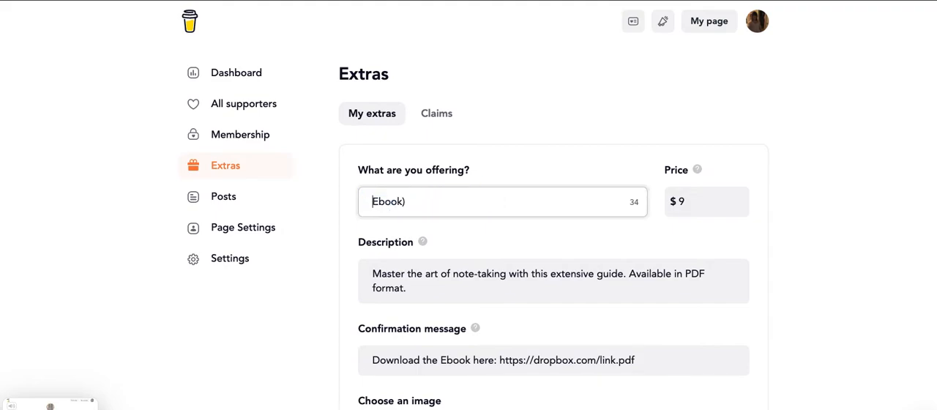
{"action": "type", "text": "Ian't F"}
{"action": "key", "text": "BackSpace"}
{"action": "key", "text": "BackSpace"}
{"action": "key", "text": "BackSpace"}
{"action": "type", "text": "s New Book Lau"}
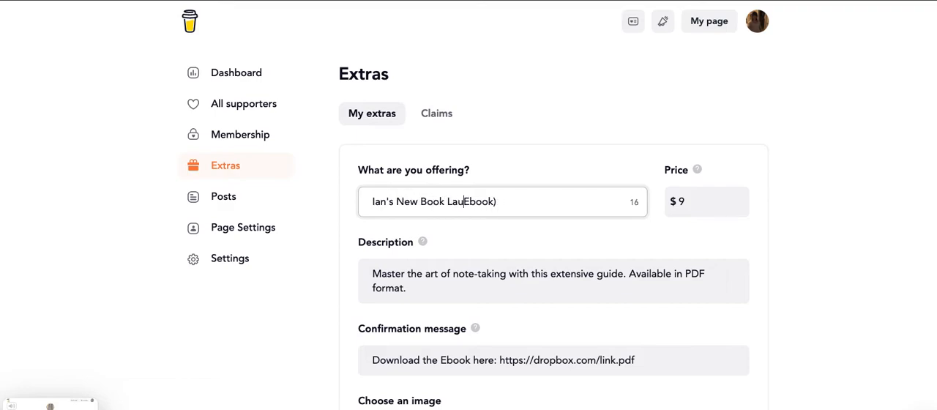
{"action": "type", "text": "nch ("}
{"action": "key", "text": "BackSpace"}
{"action": "type", "text": "*"}
{"action": "key", "text": "BackSpace"}
{"action": "type", "text": "("}
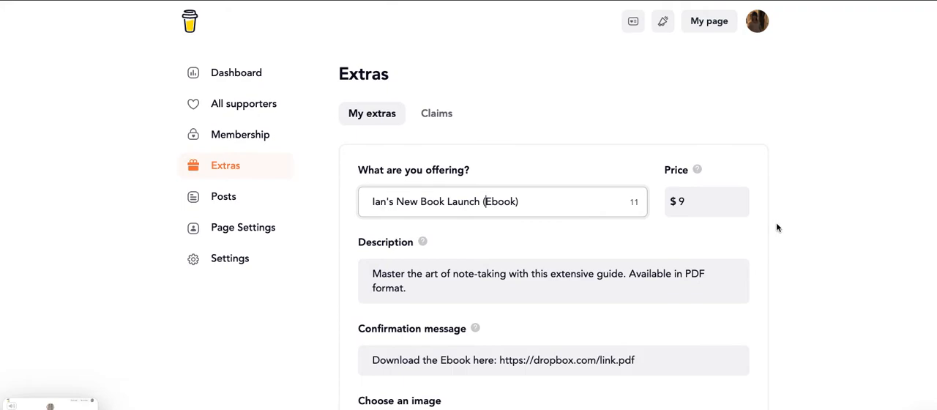
Set the price of the ebook extra to $19.
{"action": "left_click", "coordinate": [711, 203]}
{"action": "key", "text": "Left"}
{"action": "type", "text": "1"}
{"action": "left_click", "coordinate": [786, 268]}
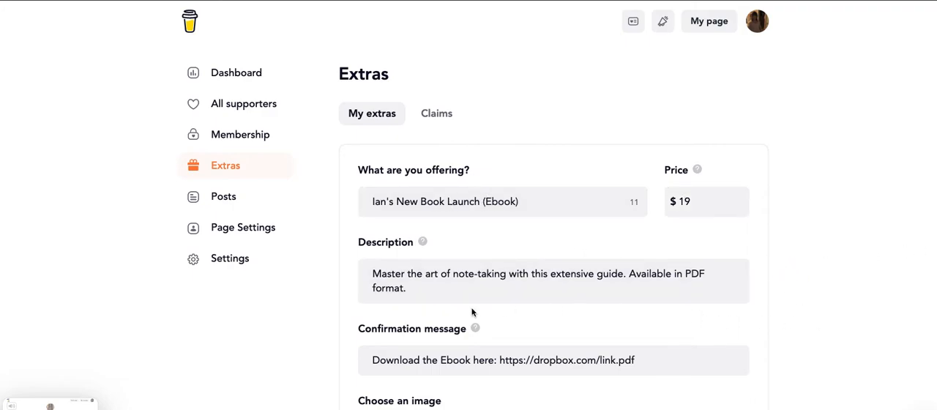
Append "This is [creator's name]'s example for how to stick a product to the front page of your buymeacoffee profile! Love this platform." to the description.
{"action": "mouse_move", "coordinate": [423, 242]}
{"action": "left_click", "coordinate": [416, 290]}
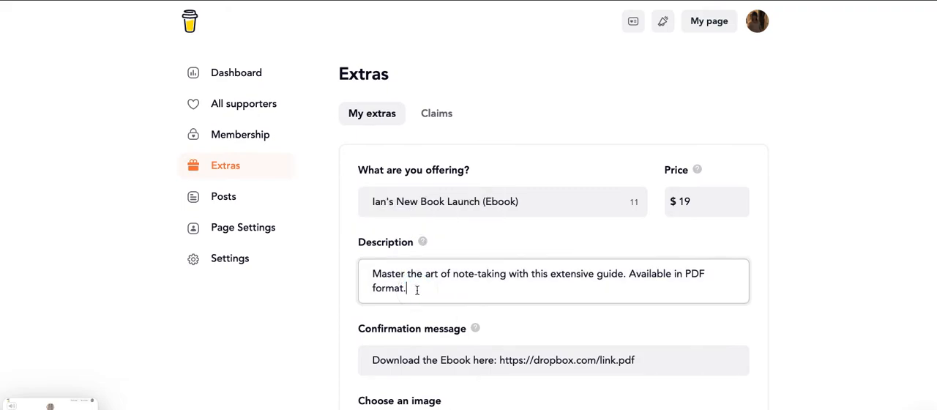
{"action": "type", "text": "This is Ian's exampel"}
{"action": "key", "text": "BackSpace"}
{"action": "key", "text": "BackSpace"}
{"action": "type", "text": "le "}
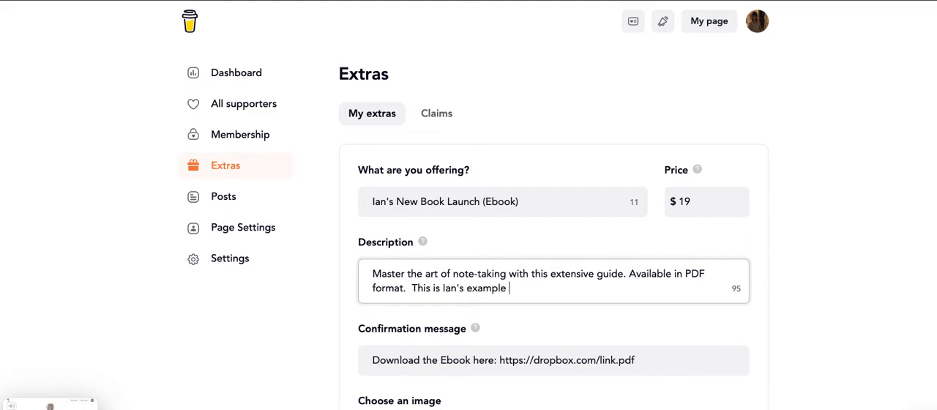
{"action": "type", "text": "in PDF format.  This is Ian's example for ho"}
{"action": "type", "text": "w to stick a produc"}
{"action": "type", "text": "t to the front pa"}
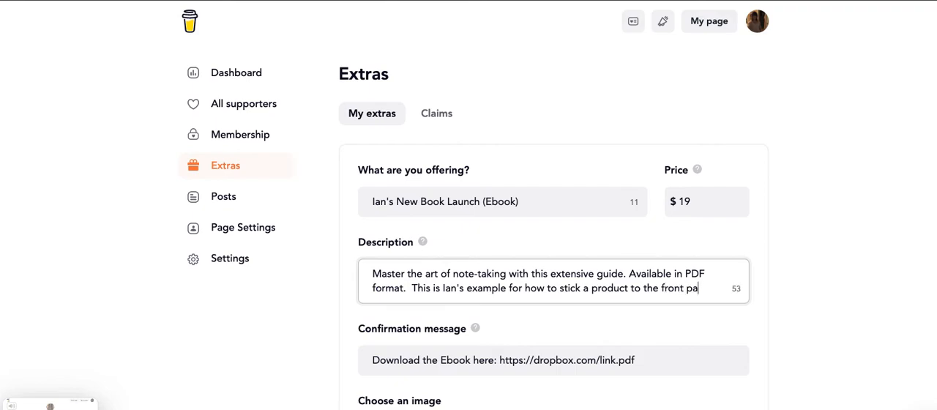
{"action": "type", "text": "ge of your buy"}
{"action": "type", "text": "meacofee"}
{"action": "key", "text": "BackSpace"}
{"action": "key", "text": "BackSpace"}
{"action": "type", "text": "fee profile!  Love this platform."}
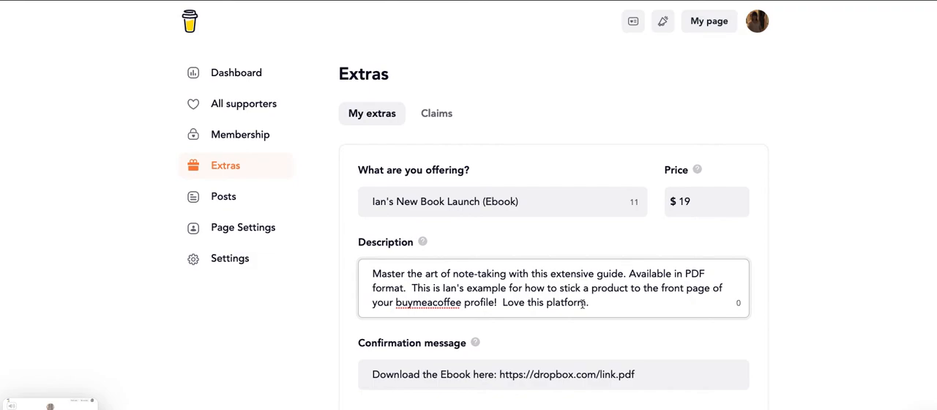
{"action": "left_click", "coordinate": [808, 300]}
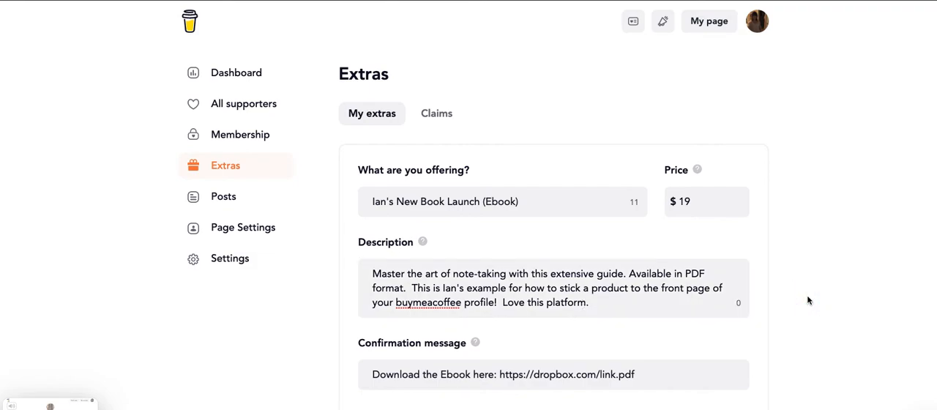
Review the remaining fields of the ebook form, from the confirmation message through the image upload to the optional question and slot limit.
{"action": "scroll", "coordinate": [808, 301], "scroll_direction": "down", "scroll_amount": 5}
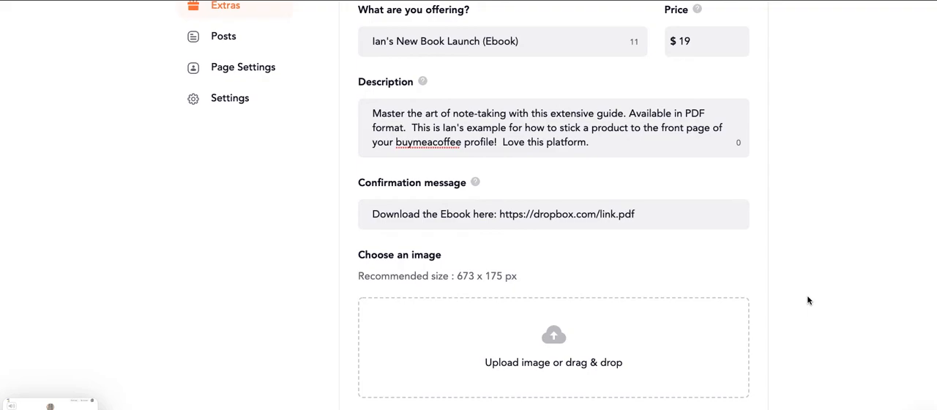
{"action": "scroll", "coordinate": [808, 300], "scroll_direction": "down", "scroll_amount": 5}
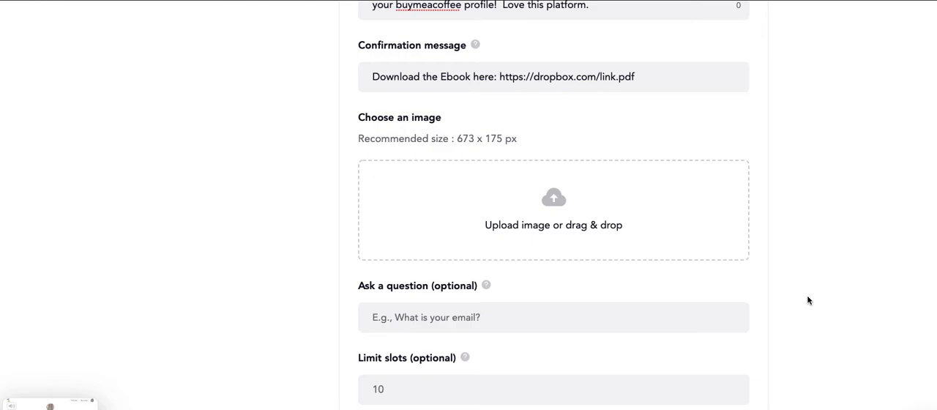
{"action": "scroll", "coordinate": [808, 300], "scroll_direction": "up", "scroll_amount": 6}
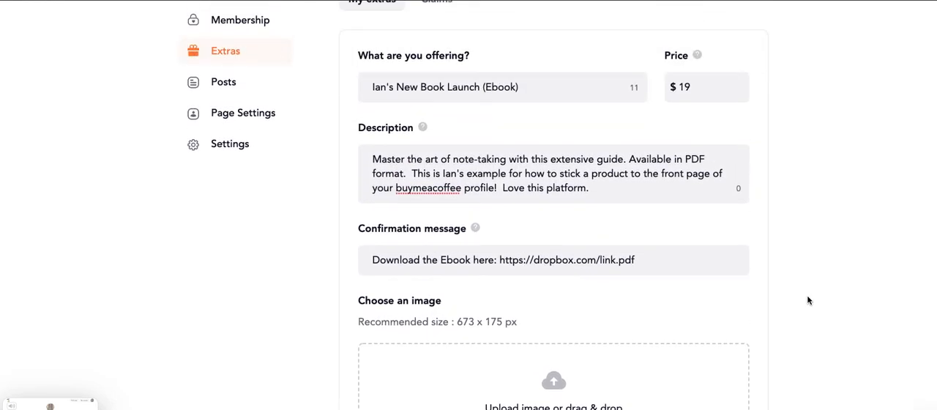
{"action": "scroll", "coordinate": [630, 208], "scroll_direction": "down", "scroll_amount": 3}
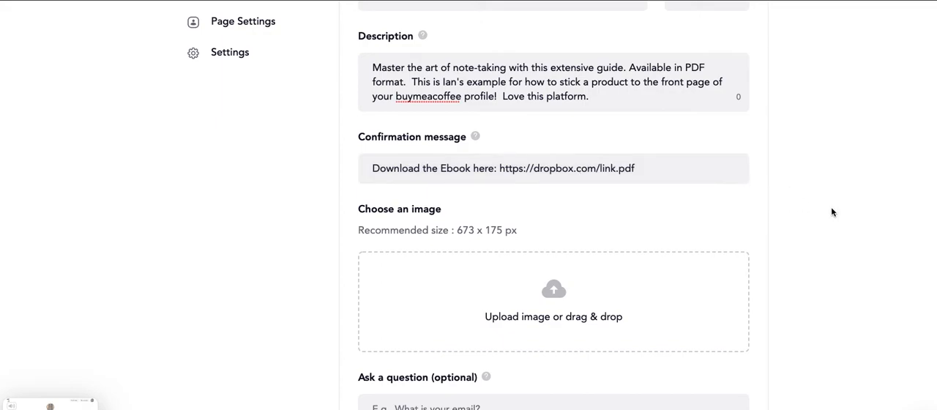
{"action": "scroll", "coordinate": [831, 212], "scroll_direction": "down", "scroll_amount": 2}
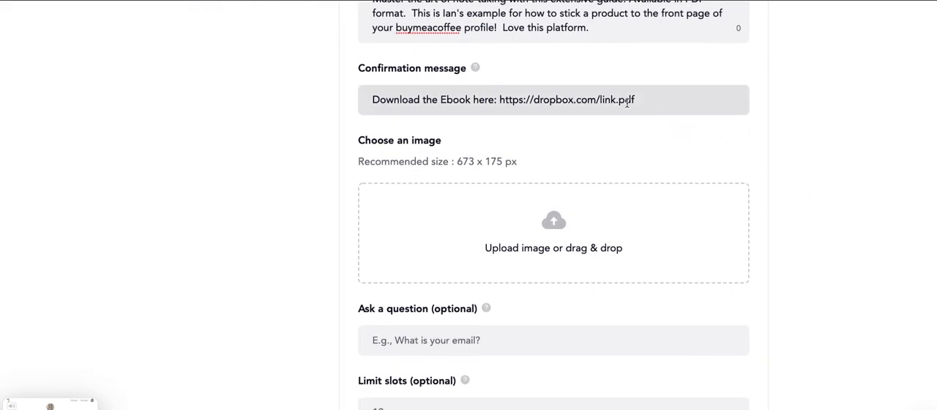
{"action": "scroll", "coordinate": [802, 219], "scroll_direction": "down", "scroll_amount": 3}
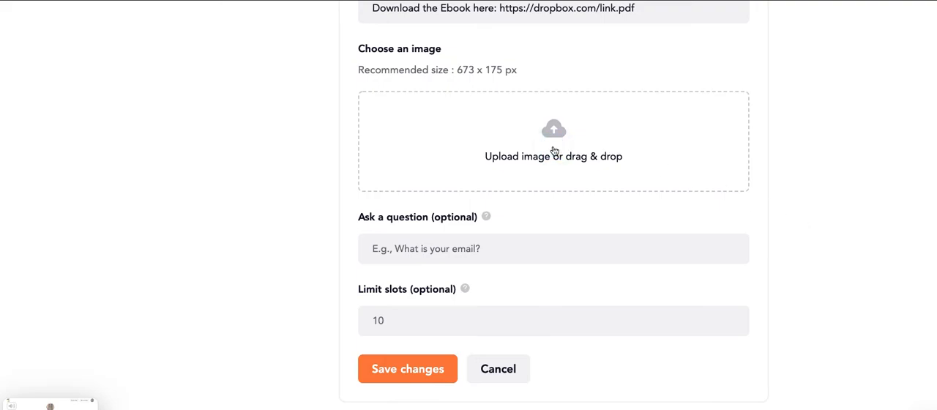
{"action": "left_click", "coordinate": [554, 150]}
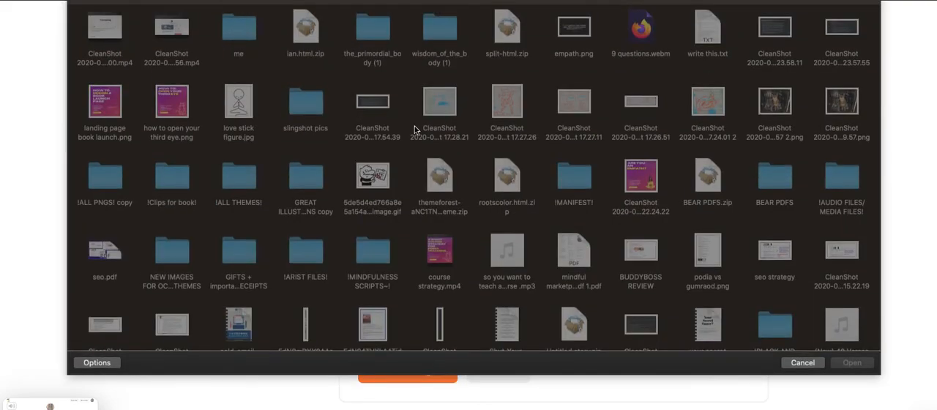
{"action": "left_click", "coordinate": [111, 103]}
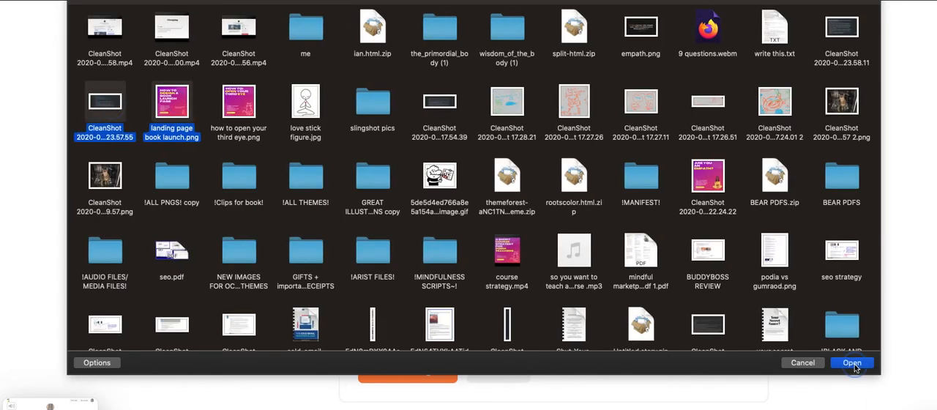
{"action": "left_click", "coordinate": [854, 363]}
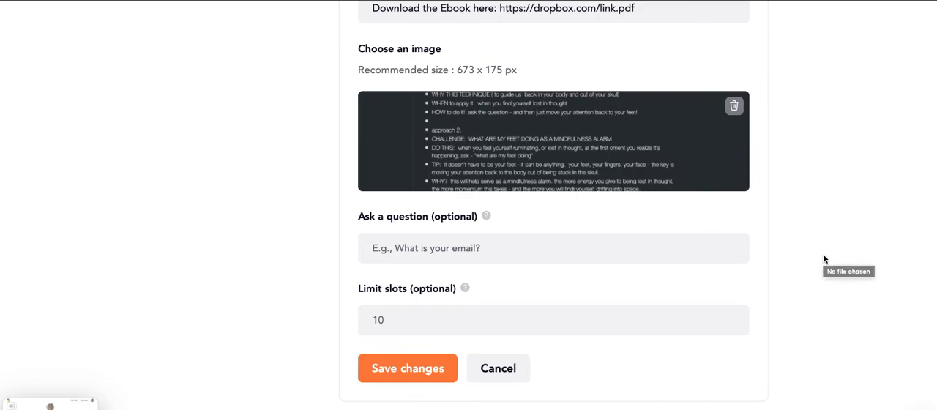
{"action": "left_click", "coordinate": [733, 105]}
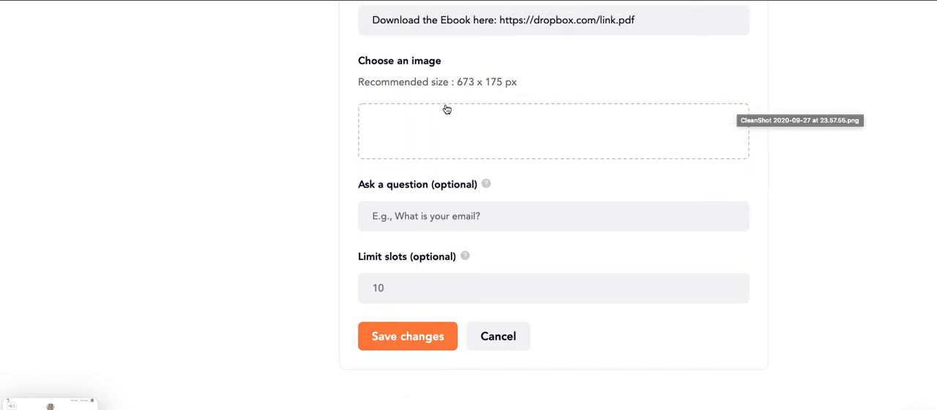
Upload "landing page book launch.png" as the ebook extra's image and save the changes.
{"action": "left_click", "coordinate": [535, 139]}
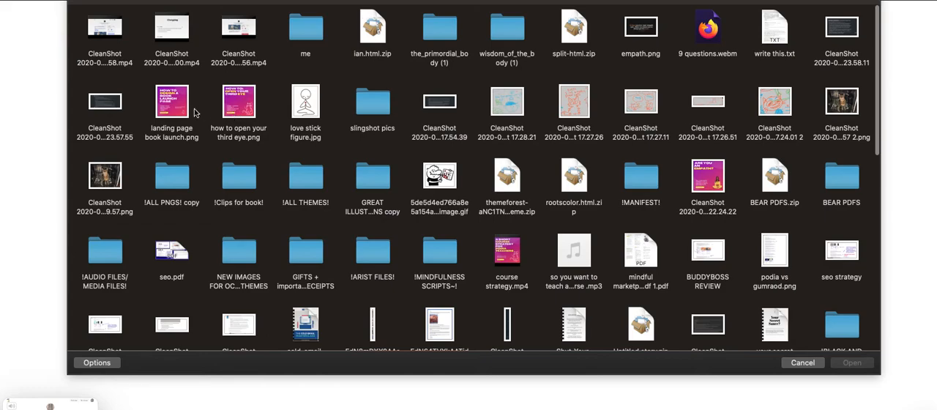
{"action": "left_click", "coordinate": [168, 107]}
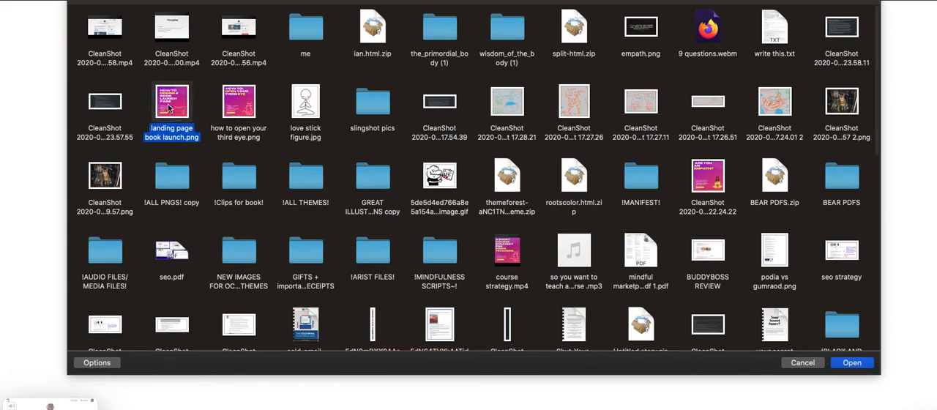
{"action": "left_click", "coordinate": [852, 362]}
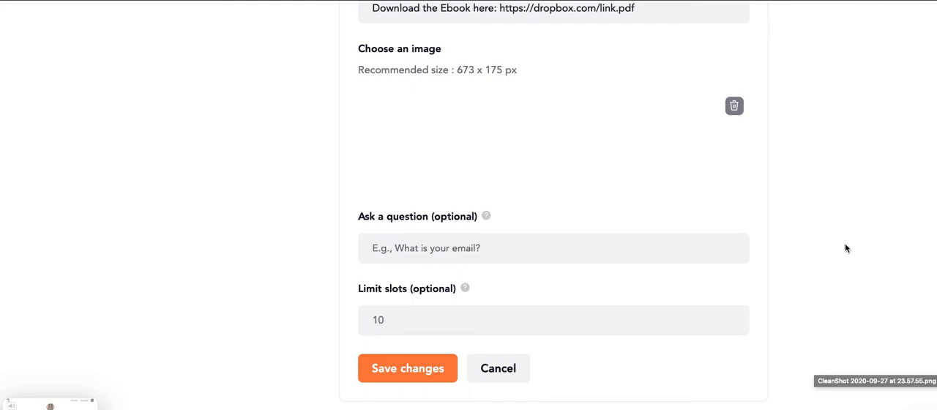
{"action": "left_click", "coordinate": [439, 368]}
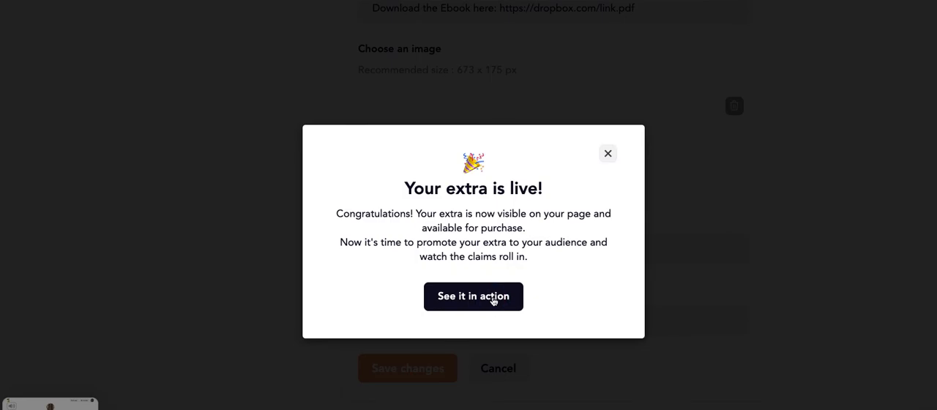
View the live ebook extra on the public page, examine its image, price and description, and close its details.
{"action": "left_click", "coordinate": [494, 300]}
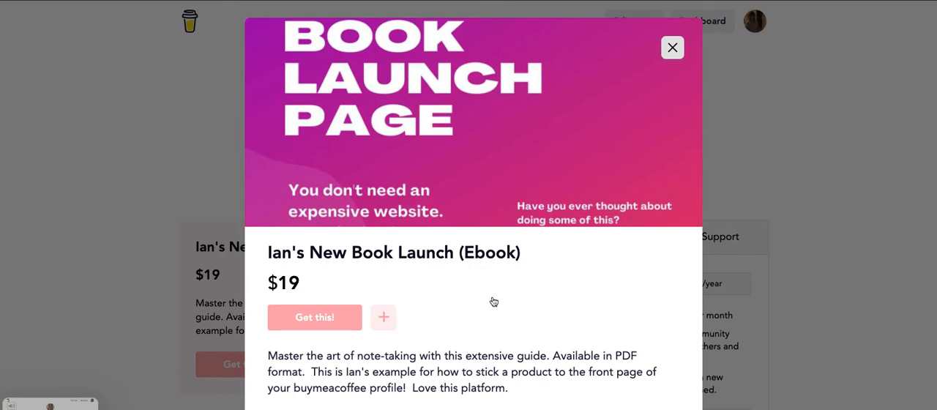
{"action": "scroll", "coordinate": [494, 302], "scroll_direction": "down", "scroll_amount": 5}
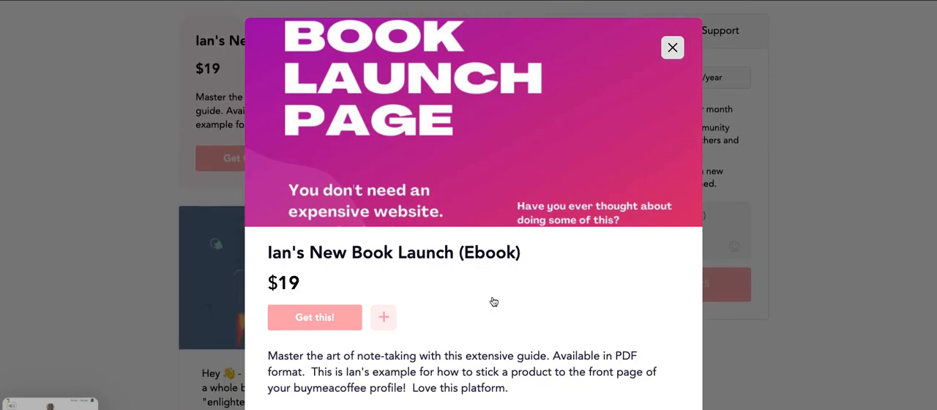
{"action": "scroll", "coordinate": [493, 302], "scroll_direction": "down", "scroll_amount": 1}
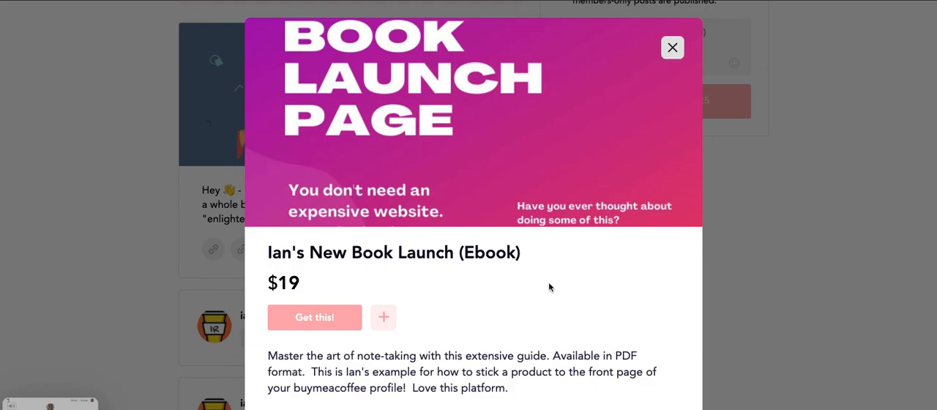
{"action": "scroll", "coordinate": [548, 286], "scroll_direction": "down", "scroll_amount": 3}
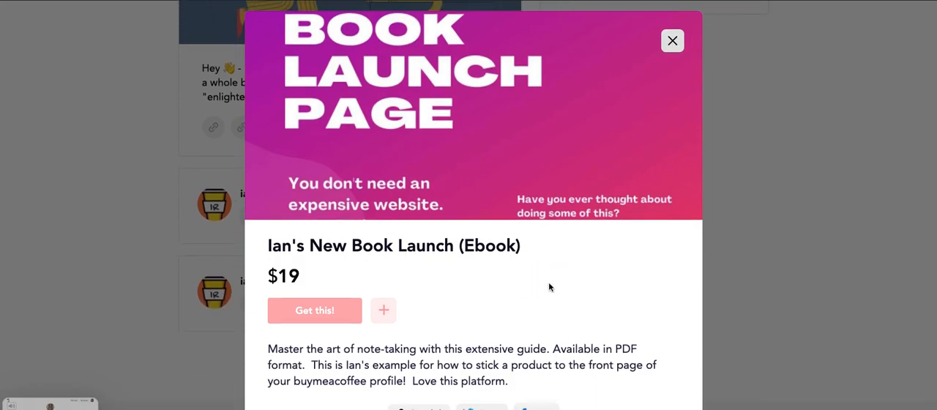
{"action": "left_click", "coordinate": [672, 40]}
Examine the profile's Home section, including the featured ebook product and the membership offer.
{"action": "scroll", "coordinate": [669, 36], "scroll_direction": "up", "scroll_amount": 2}
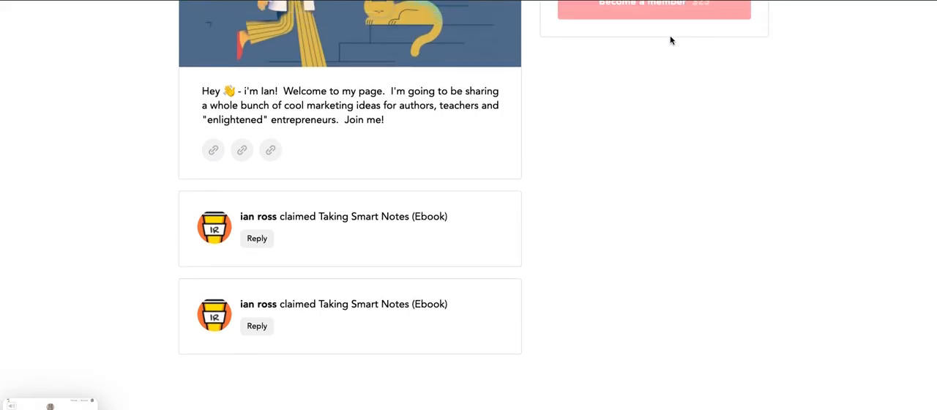
{"action": "scroll", "coordinate": [670, 35], "scroll_direction": "up", "scroll_amount": 10}
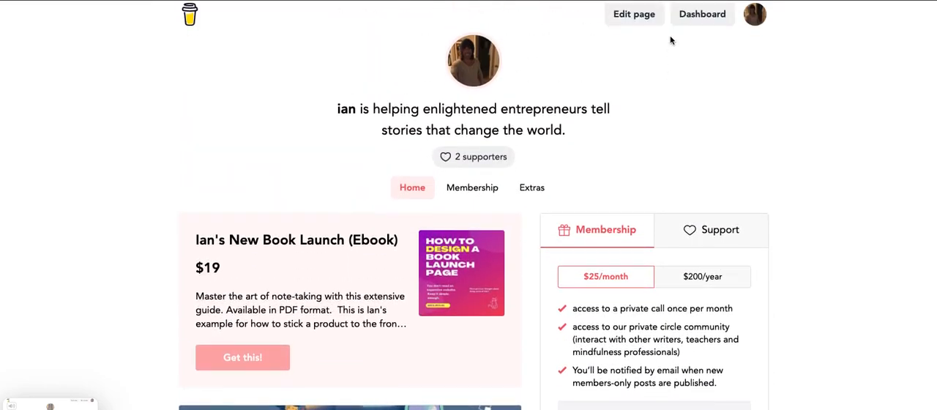
{"action": "left_click", "coordinate": [412, 195]}
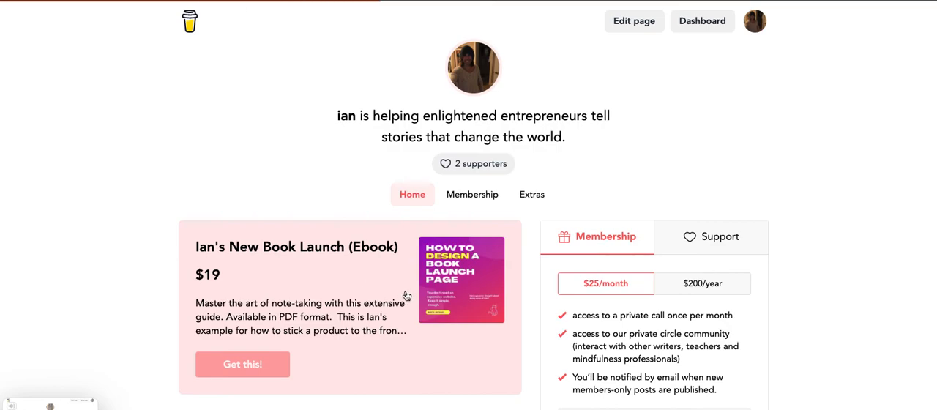
{"action": "scroll", "coordinate": [805, 318], "scroll_direction": "down", "scroll_amount": 3}
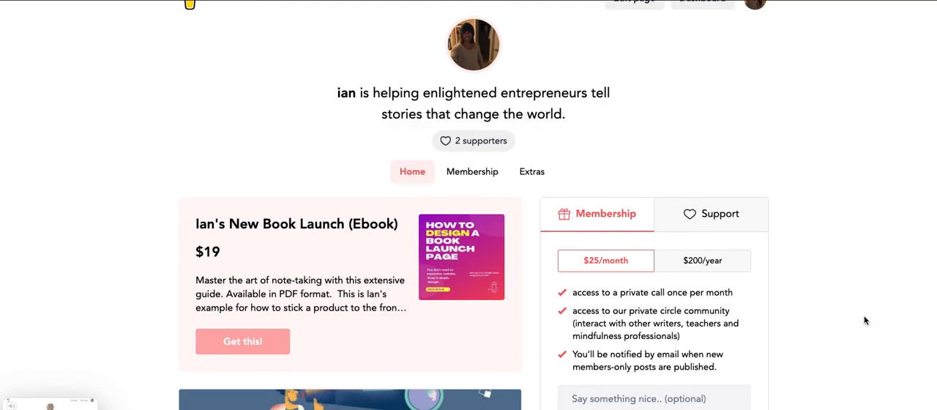
{"action": "scroll", "coordinate": [863, 315], "scroll_direction": "down", "scroll_amount": 2}
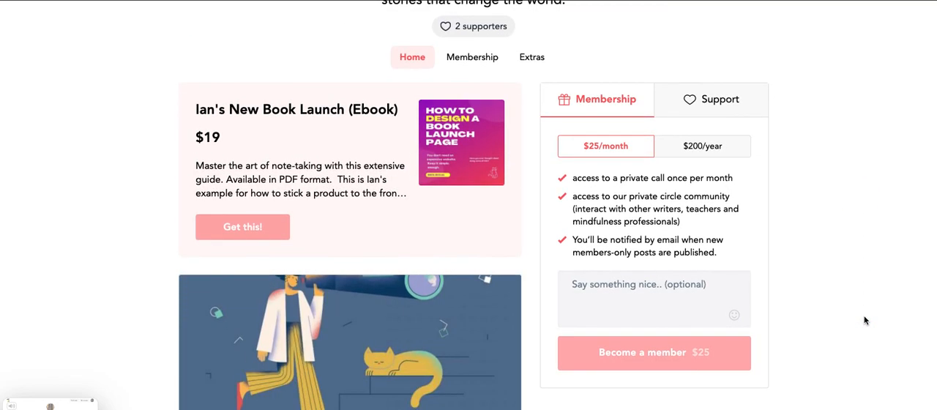
{"action": "scroll", "coordinate": [864, 316], "scroll_direction": "up", "scroll_amount": 5}
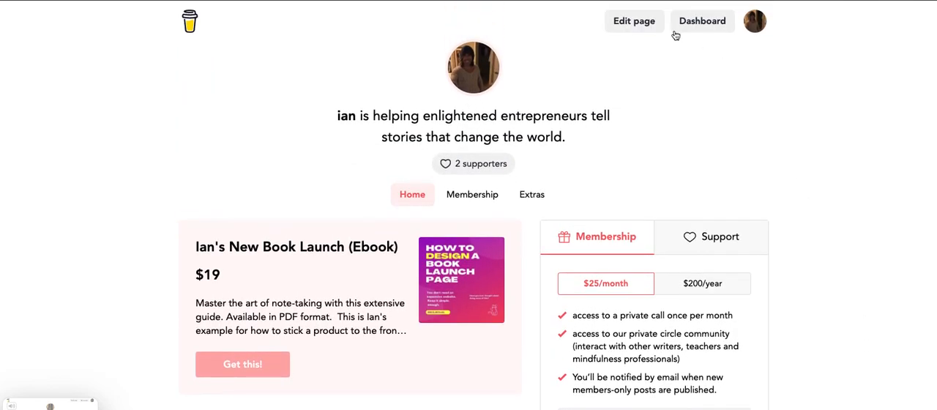
Open the page editing form to view its name, tagline and featured image fields, and dismiss it.
{"action": "left_click", "coordinate": [627, 23]}
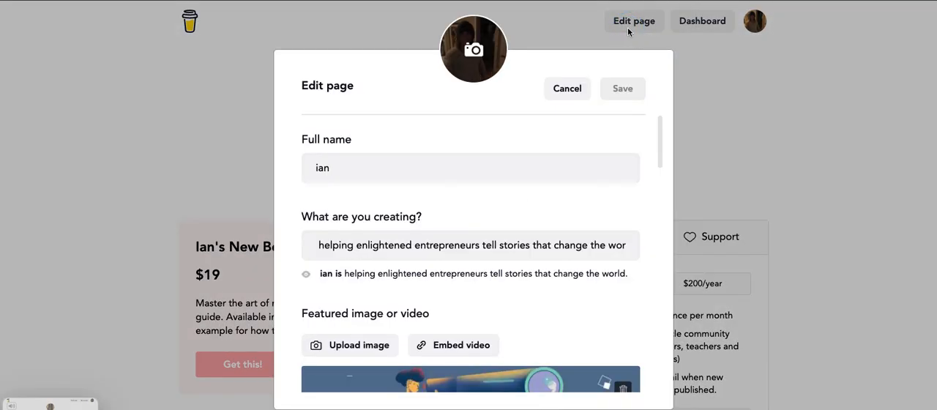
{"action": "left_click", "coordinate": [745, 111]}
{"action": "scroll", "coordinate": [745, 110], "scroll_direction": "down", "scroll_amount": 2}
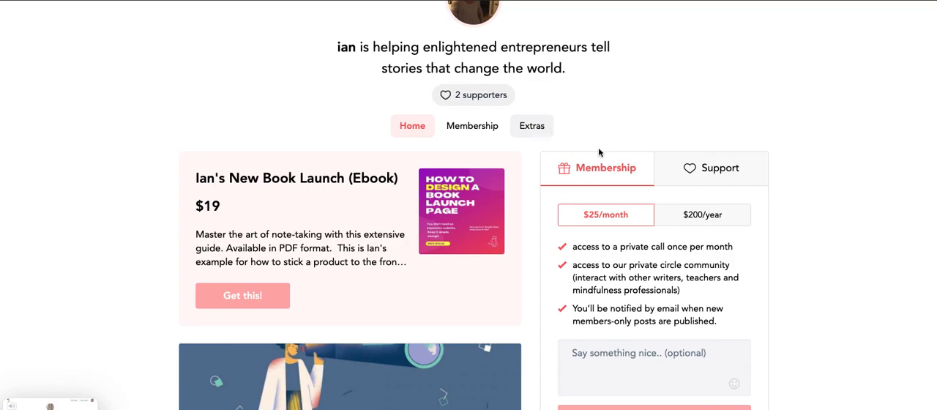
View the one-time Support option on the profile and examine the Extras section with the ebook listing.
{"action": "left_click", "coordinate": [718, 184]}
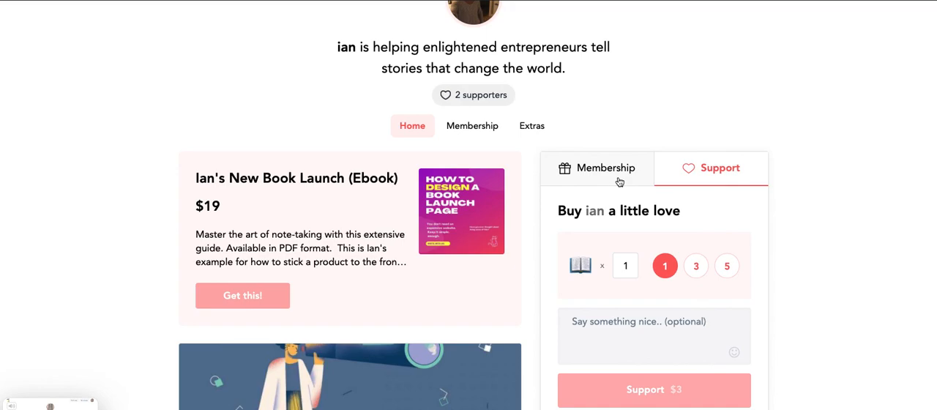
{"action": "left_click", "coordinate": [560, 138]}
{"action": "scroll", "coordinate": [569, 145], "scroll_direction": "down", "scroll_amount": 5}
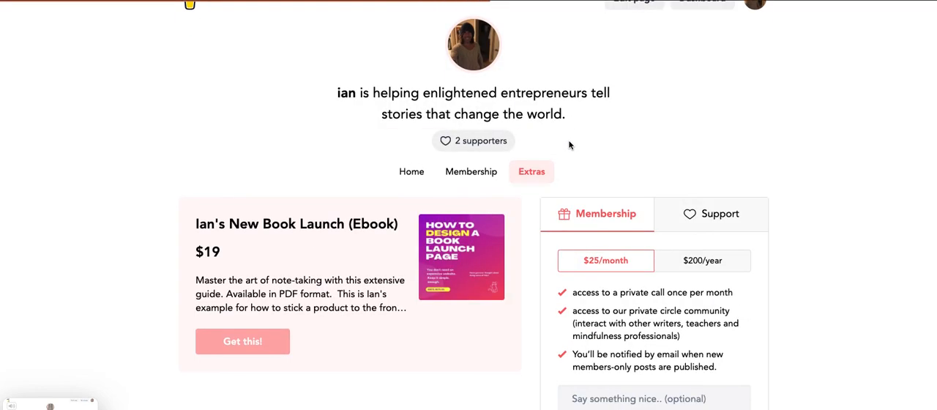
{"action": "scroll", "coordinate": [569, 145], "scroll_direction": "up", "scroll_amount": 5}
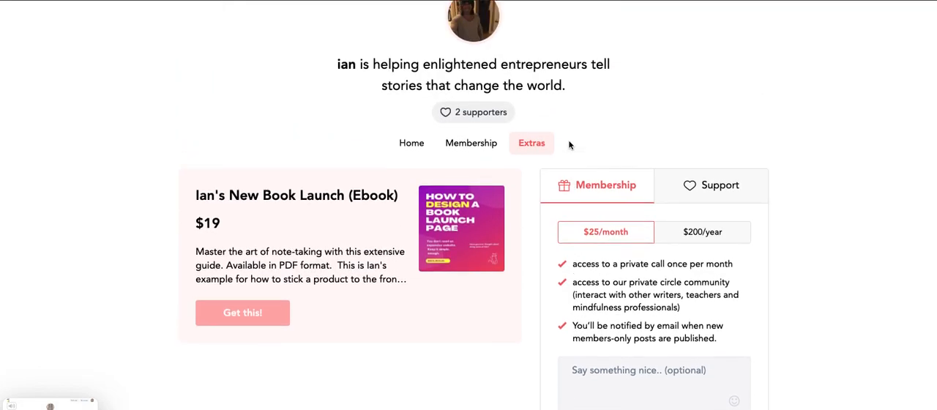